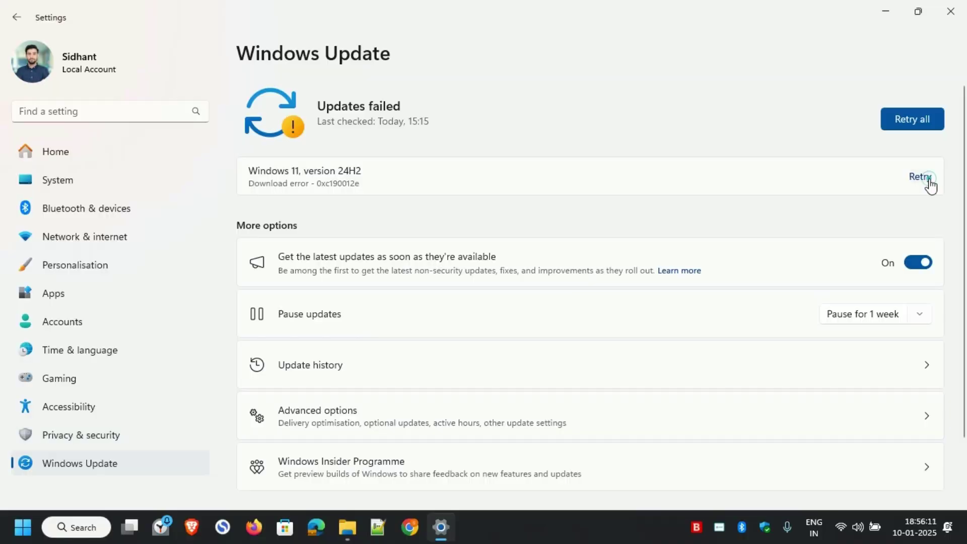
# Retry the failed 24H2 update and download the Windows 11 Installation Assistant from Microsoft
pyautogui.click(930, 178)
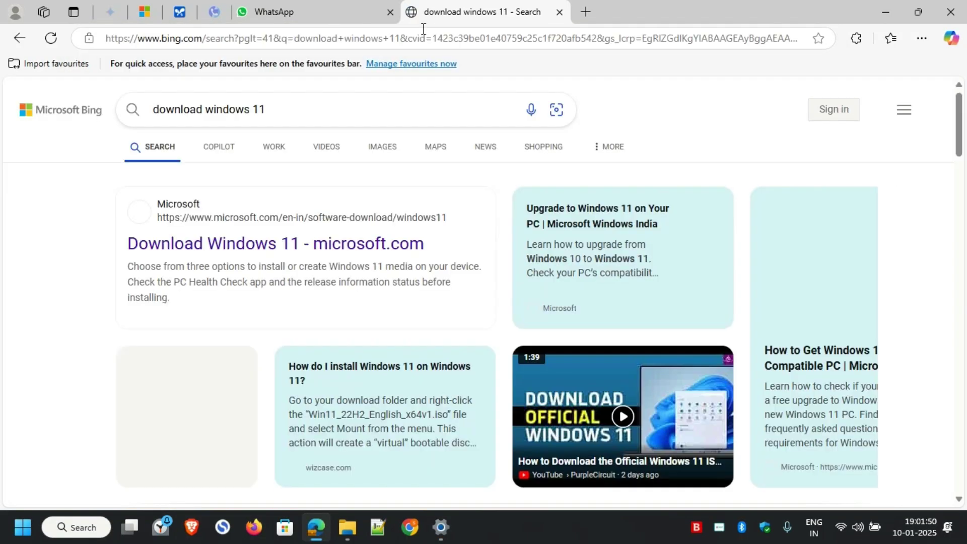
pyautogui.click(257, 225)
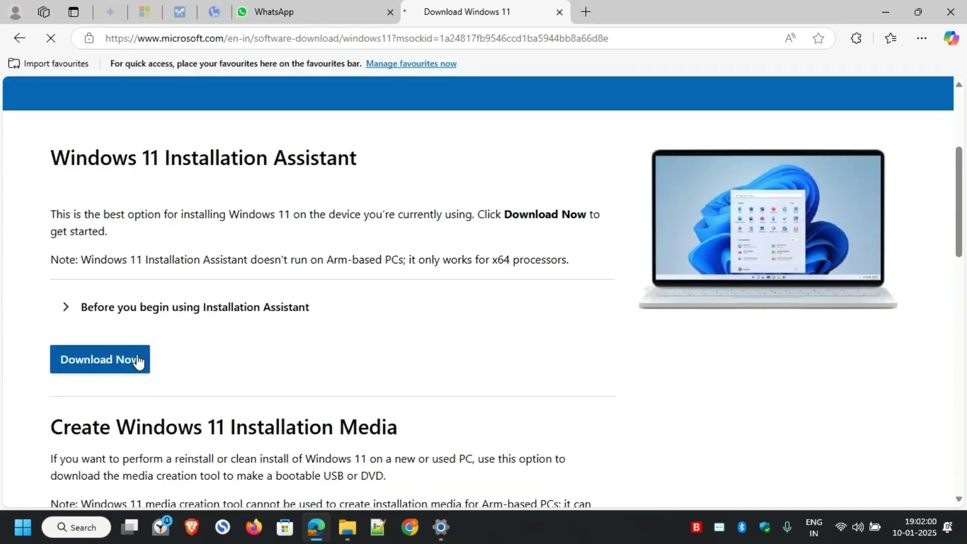
pyautogui.click(138, 361)
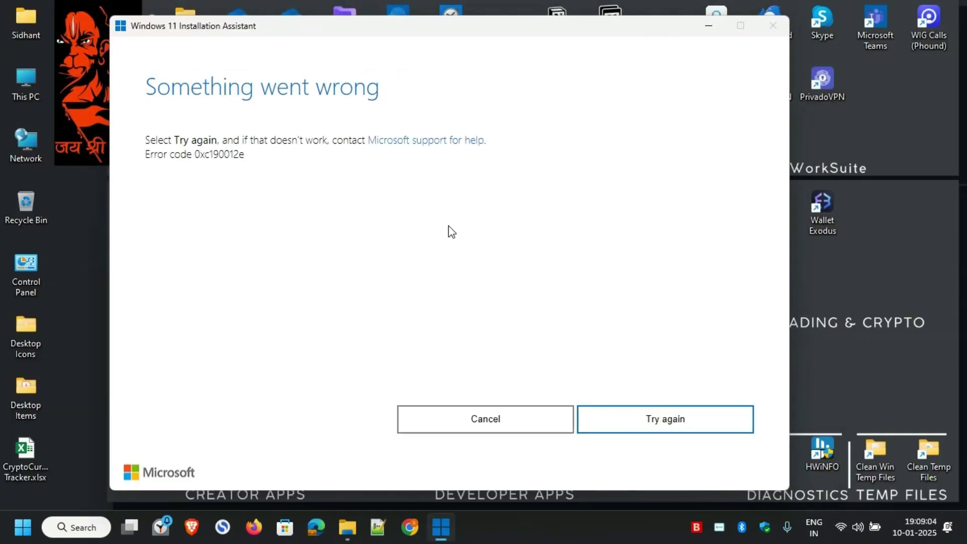
# Cancel the failed installation and remove the ticked temporary files in Storage
pyautogui.click(531, 427)
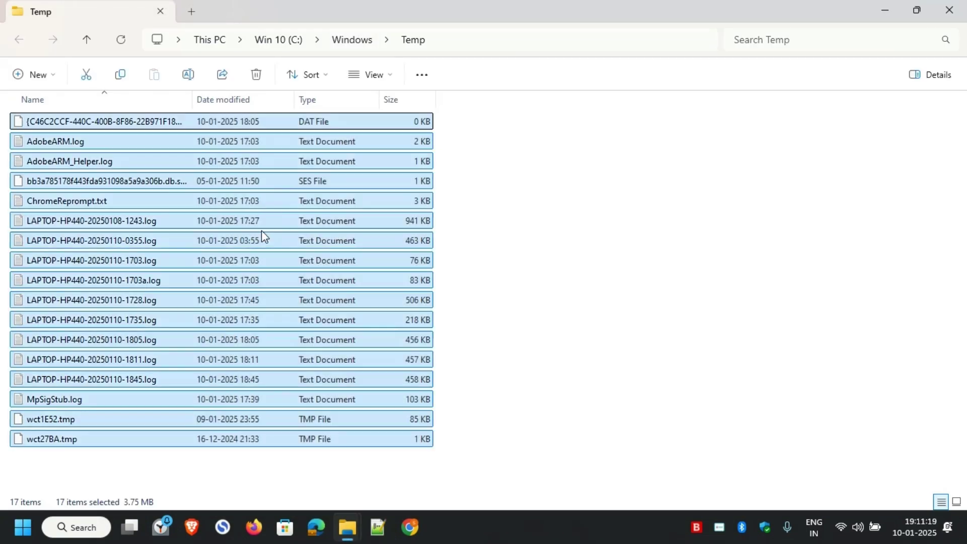
pyautogui.press('Delete')
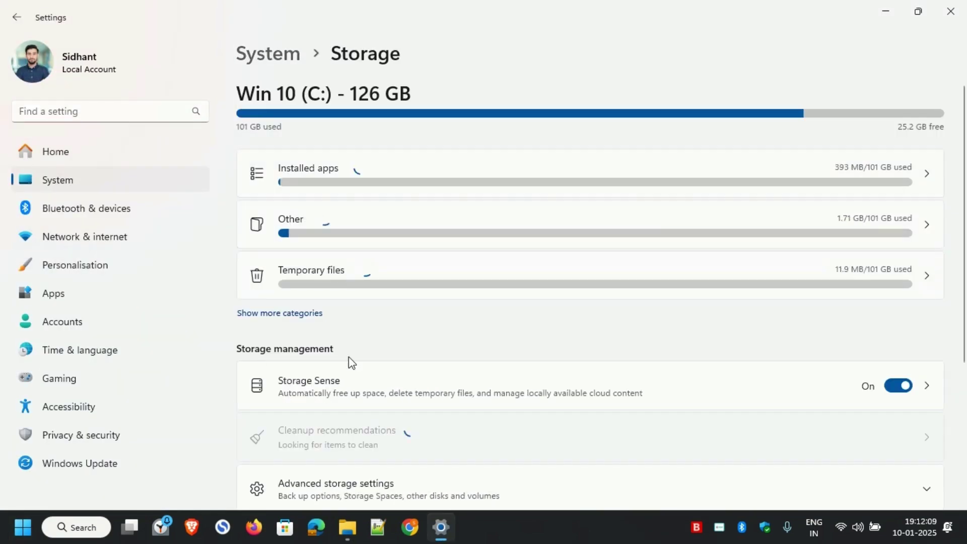
pyautogui.click(402, 277)
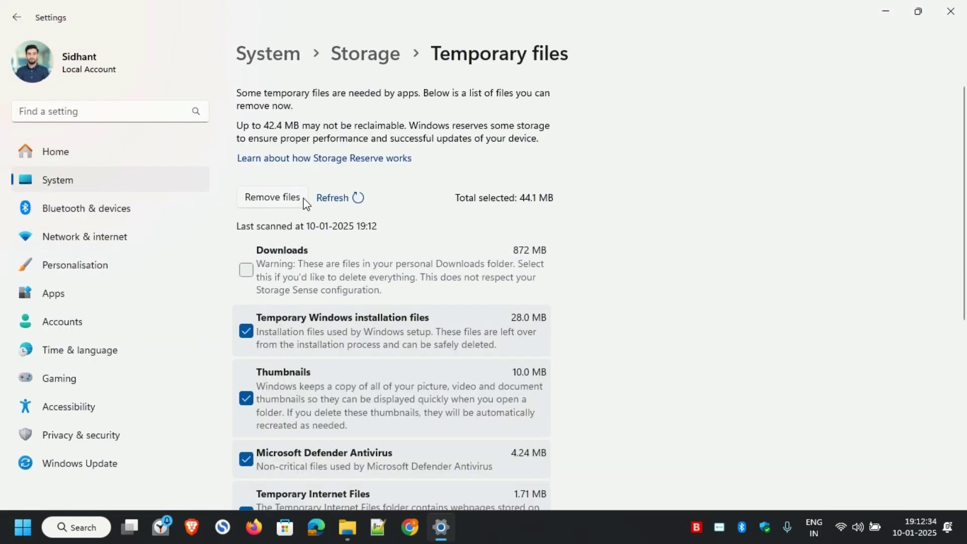
pyautogui.click(302, 197)
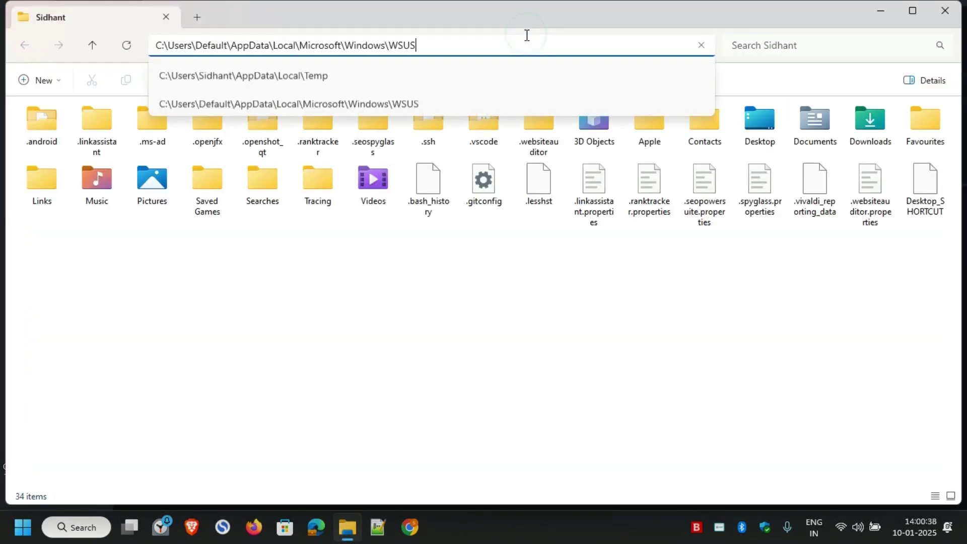
# Delete SetupConfig.ini from the WSUS folder
pyautogui.press('Return')
pyautogui.click(377, 80)
pyautogui.click(383, 207)
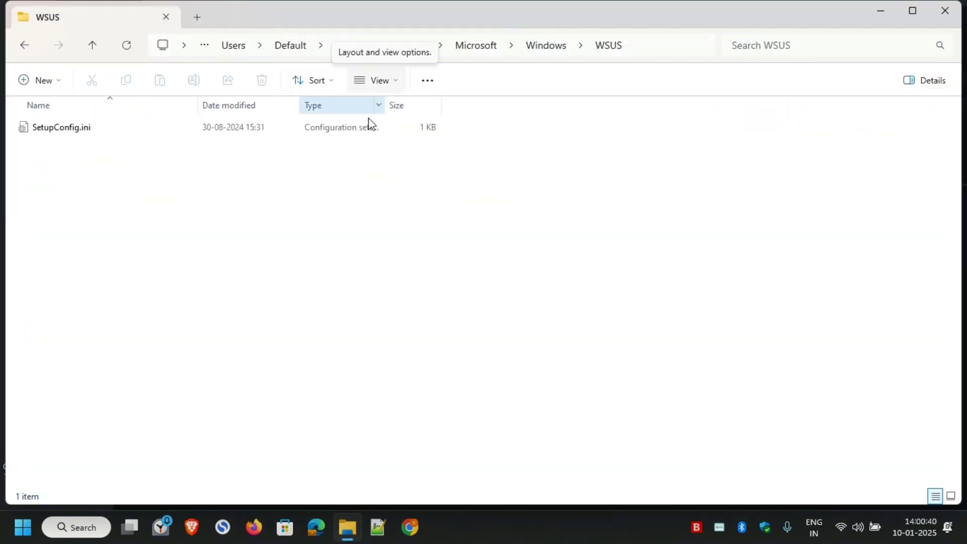
pyautogui.click(58, 126)
pyautogui.press('Delete')
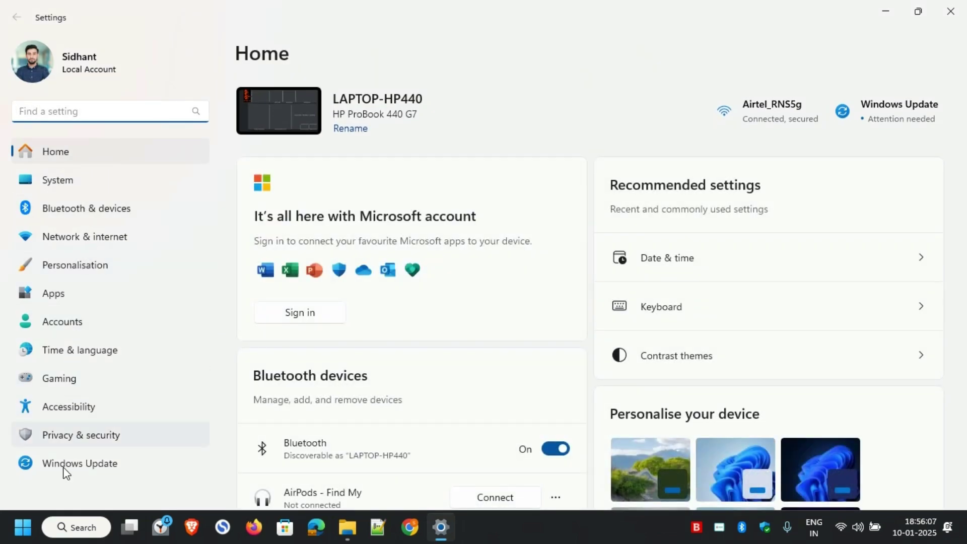
# Retry the 24H2 download in Windows Update and highlight the failed 'Windows 11, version 24H2' entry
pyautogui.click(67, 473)
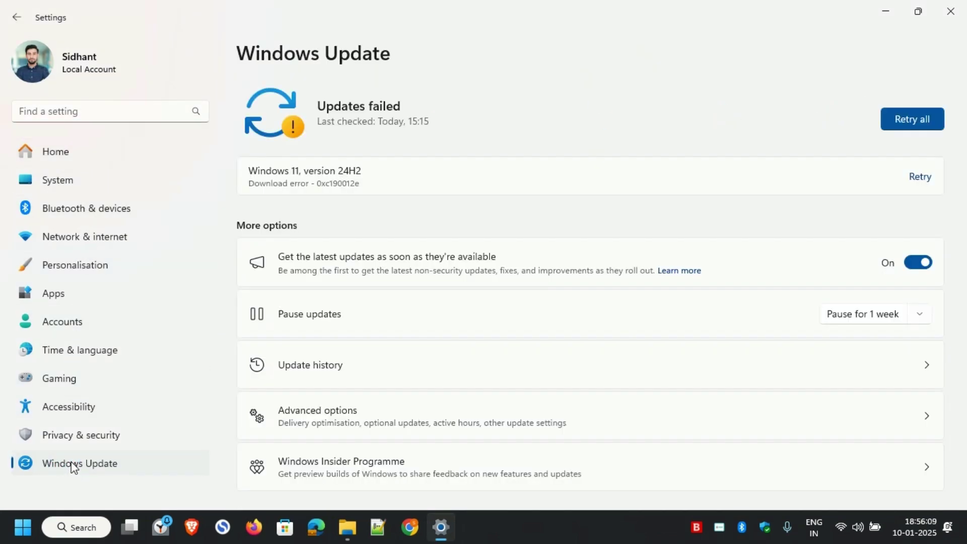
pyautogui.click(920, 177)
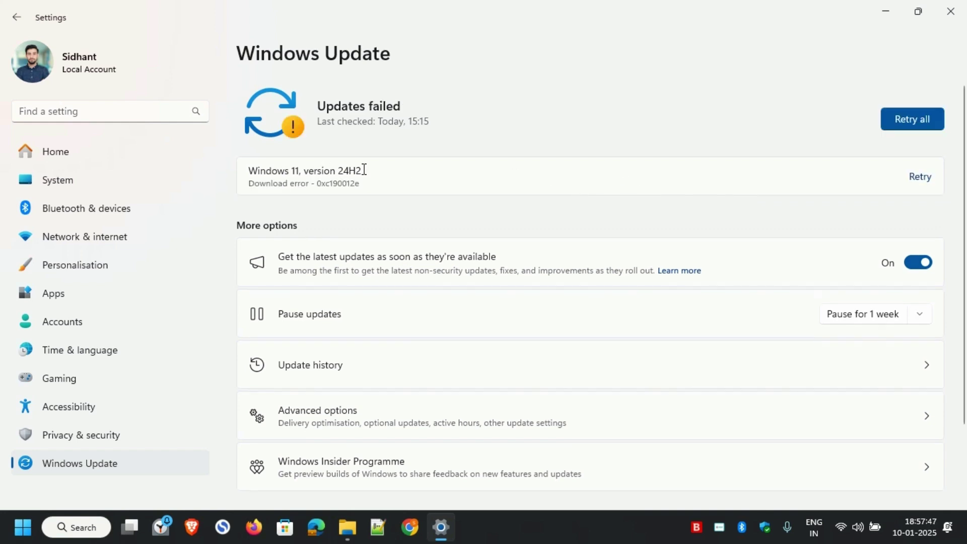
pyautogui.moveTo(378, 166); pyautogui.dragTo(319, 190)
pyautogui.click(380, 183)
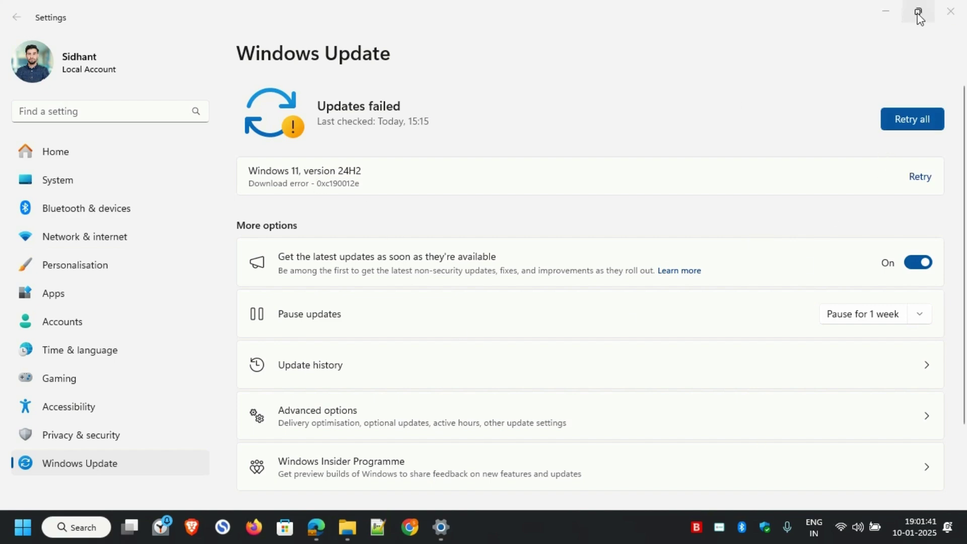
# Search Bing in Edge for 'download windows 11'
pyautogui.click(318, 524)
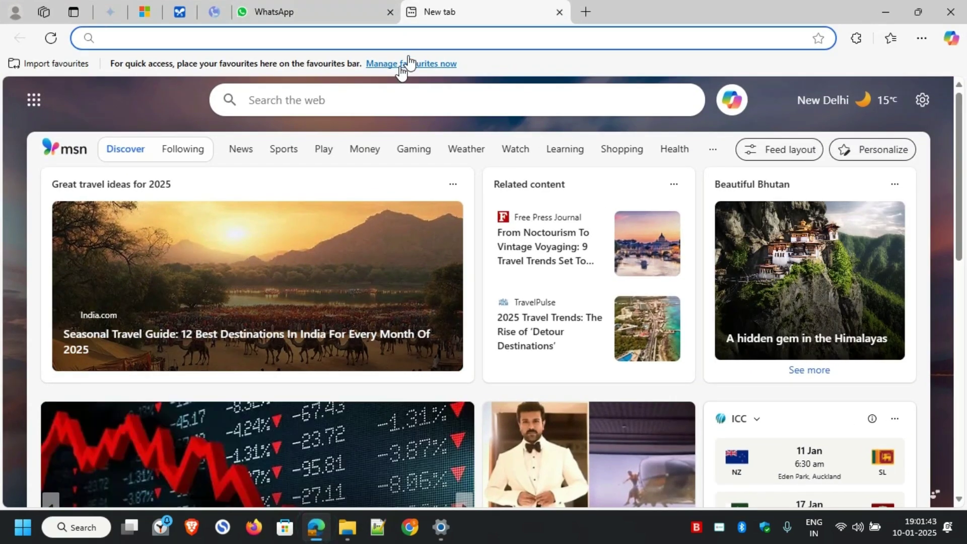
pyautogui.write('download')
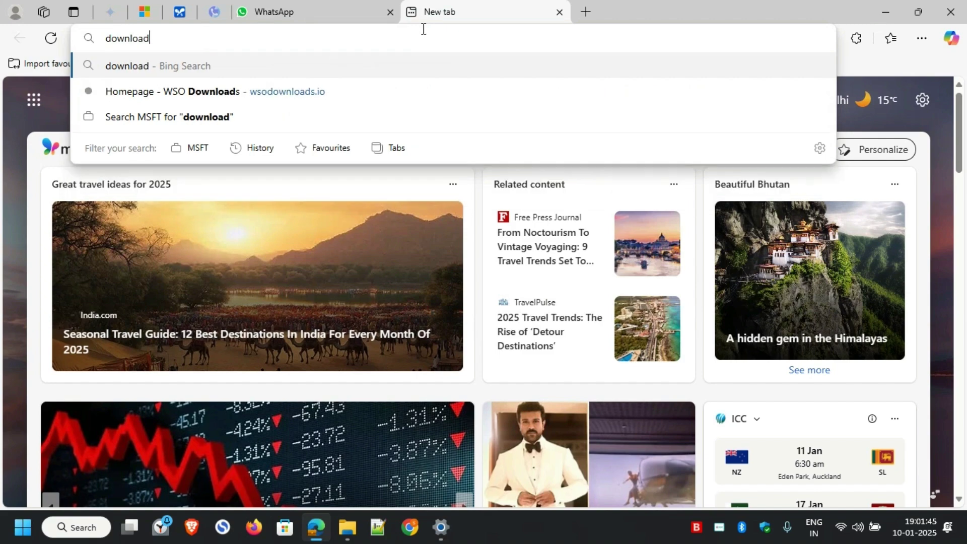
pyautogui.write(' winfow')
pyautogui.press('BackSpace')
pyautogui.press('BackSpace')
pyautogui.press('BackSpace')
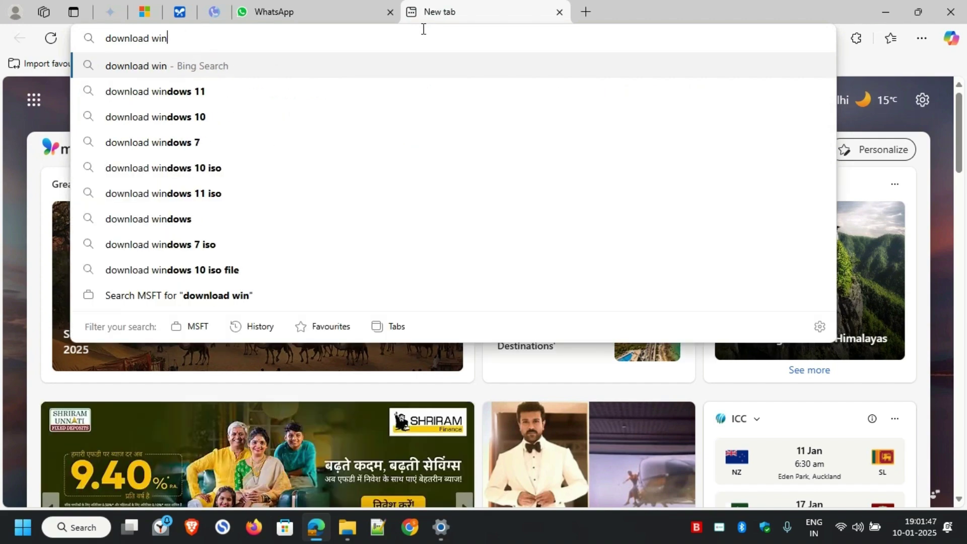
pyautogui.write('foe')
pyautogui.press('BackSpace')
pyautogui.press('BackSpace')
pyautogui.press('BackSpace')
pyautogui.write('do')
pyautogui.press('Return')
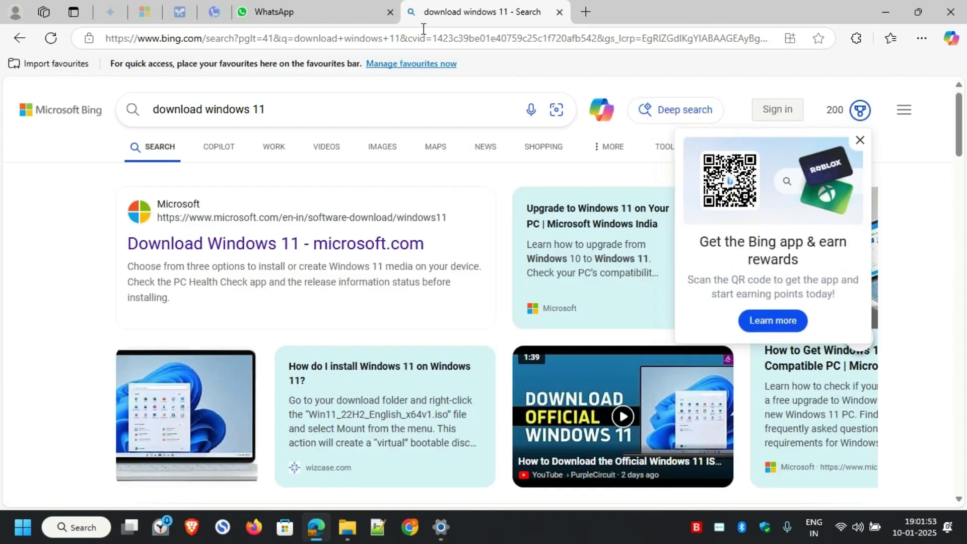
# Open Microsoft's Download Windows 11 page and download the Installation Assistant
pyautogui.click(259, 237)
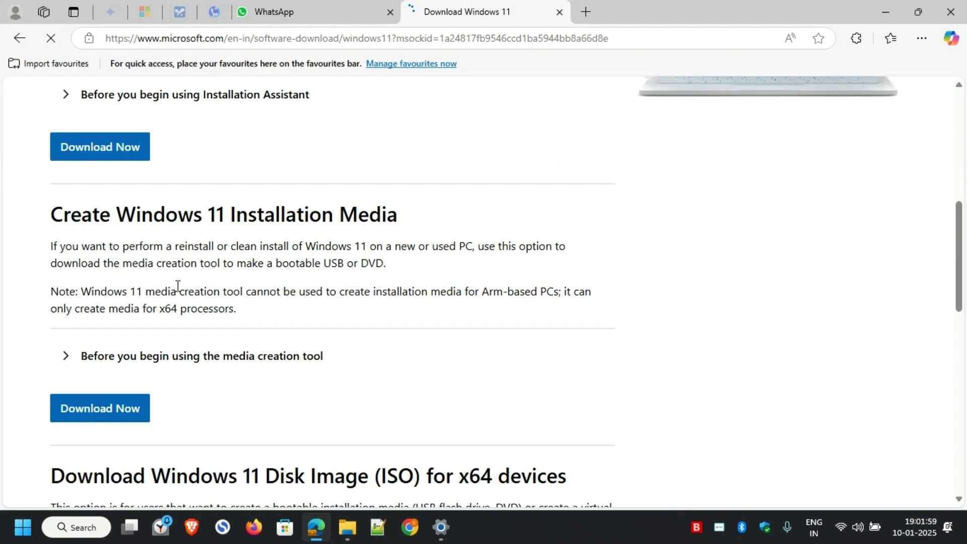
pyautogui.scroll(5, 136, 188)
pyautogui.click(136, 366)
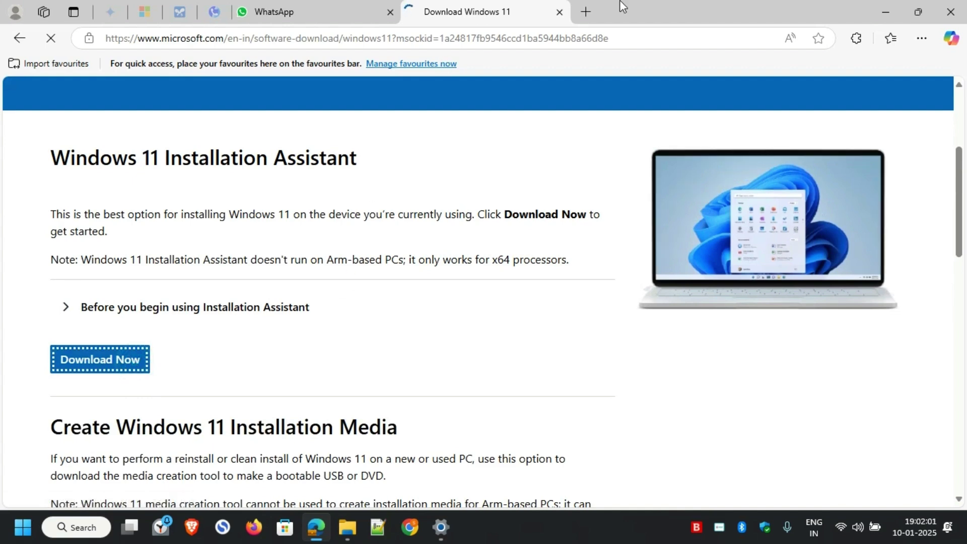
# Launch the downloaded Installation Assistant and accept the licence to start the upgrade
pyautogui.click(585, 12)
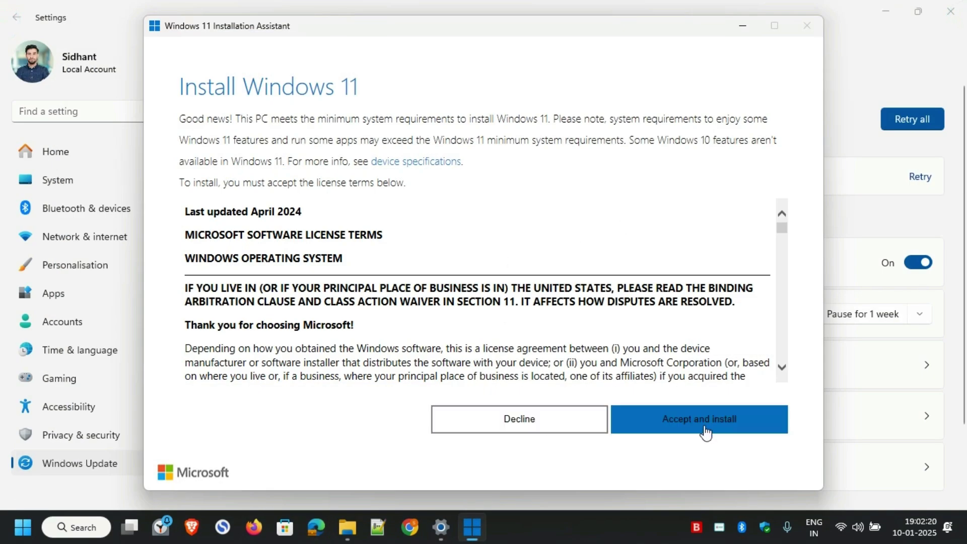
pyautogui.click(700, 425)
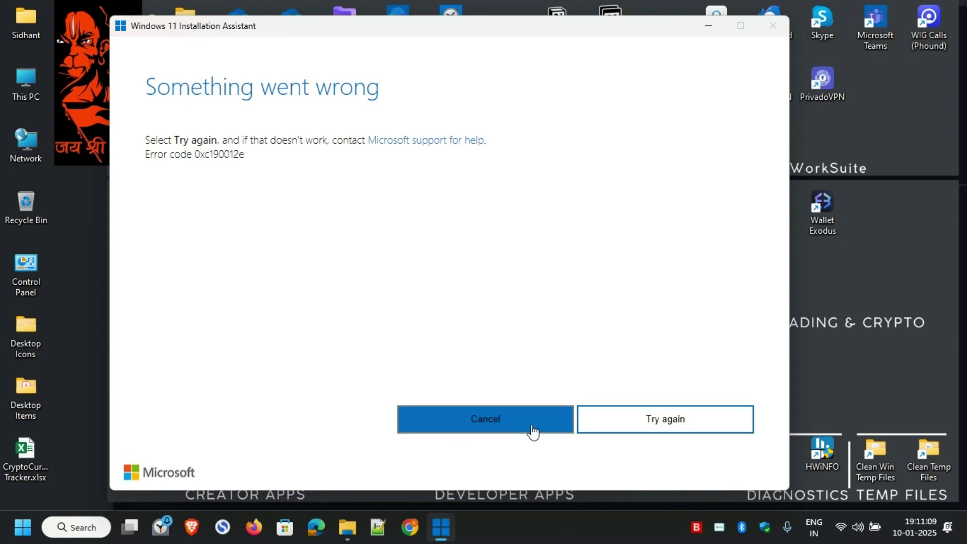
# Cancel the failed upgrade and empty the Windows Temp folder, skipping the locked log file
pyautogui.click(532, 432)
pyautogui.click(403, 419)
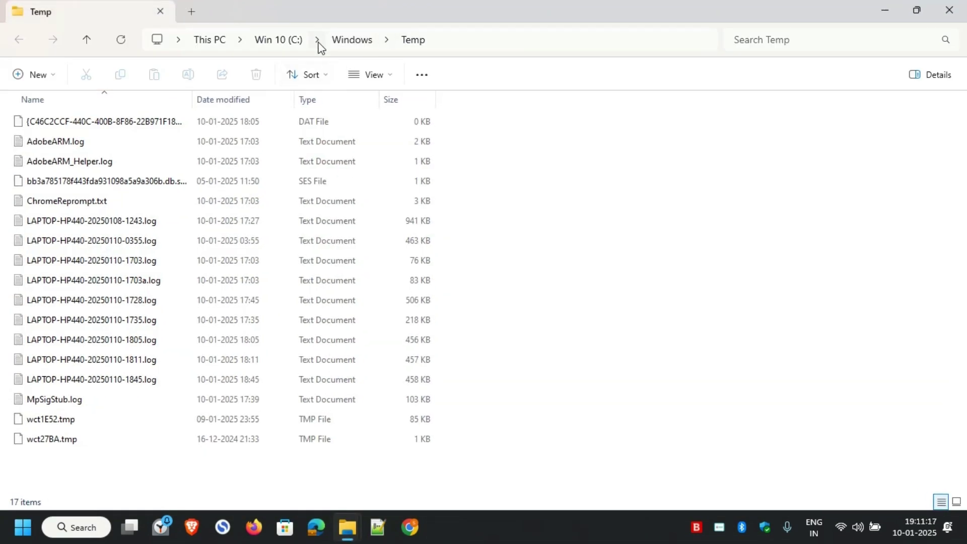
pyautogui.hotkey('ctrl', 'a')
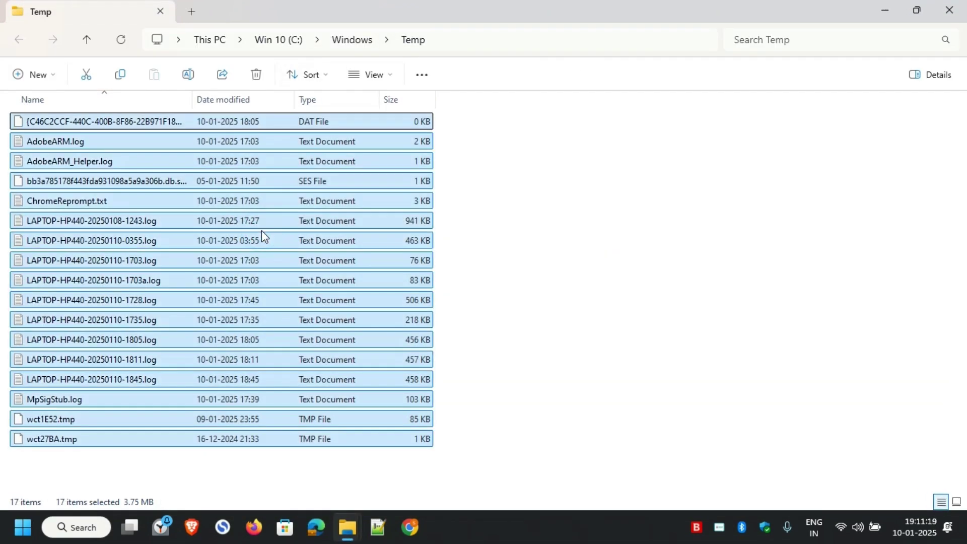
pyautogui.press('Delete')
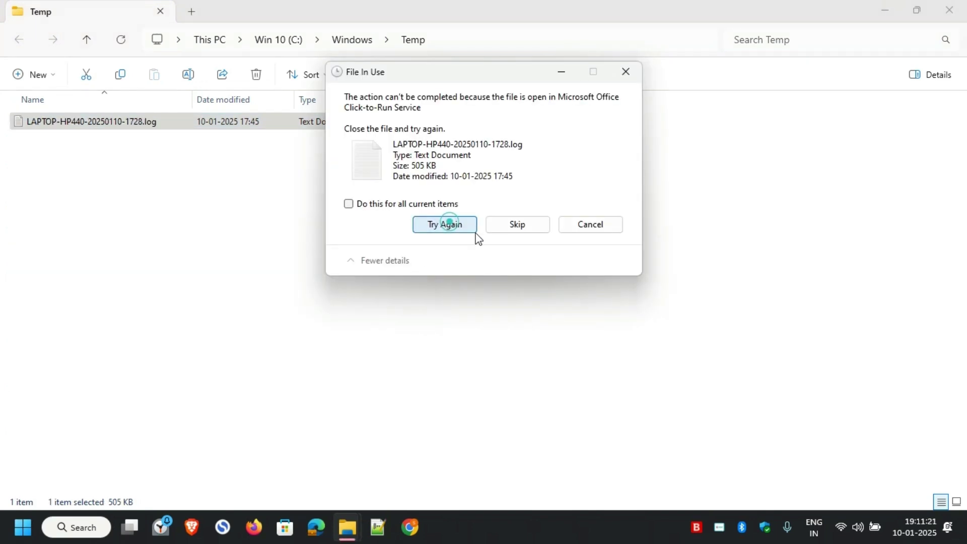
pyautogui.click(469, 228)
pyautogui.click(519, 227)
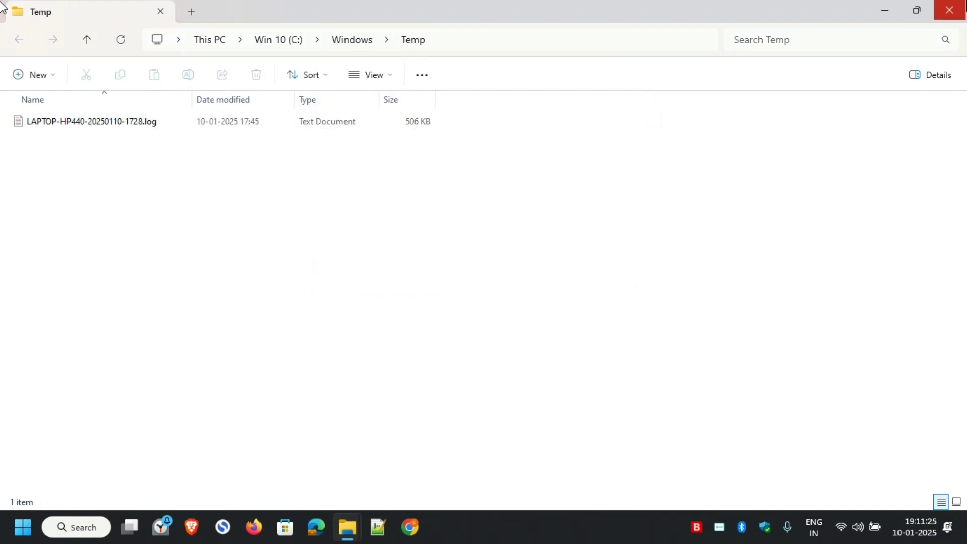
pyautogui.click(950, 10)
# Delete all 91 files in the user's Temp folder, skipping those still in use
pyautogui.doubleClick(938, 461)
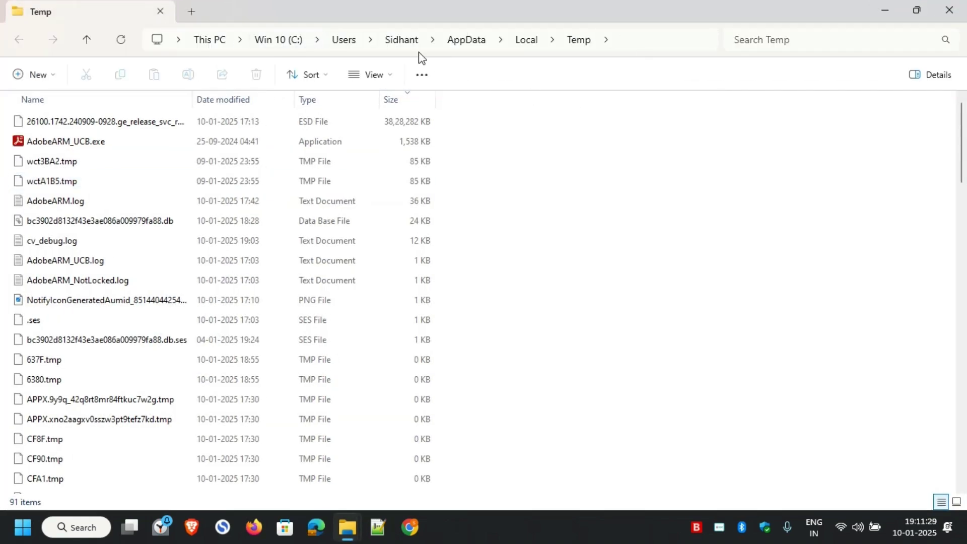
pyautogui.click(210, 196)
pyautogui.hotkey('ctrl', 'a')
pyautogui.press('Delete')
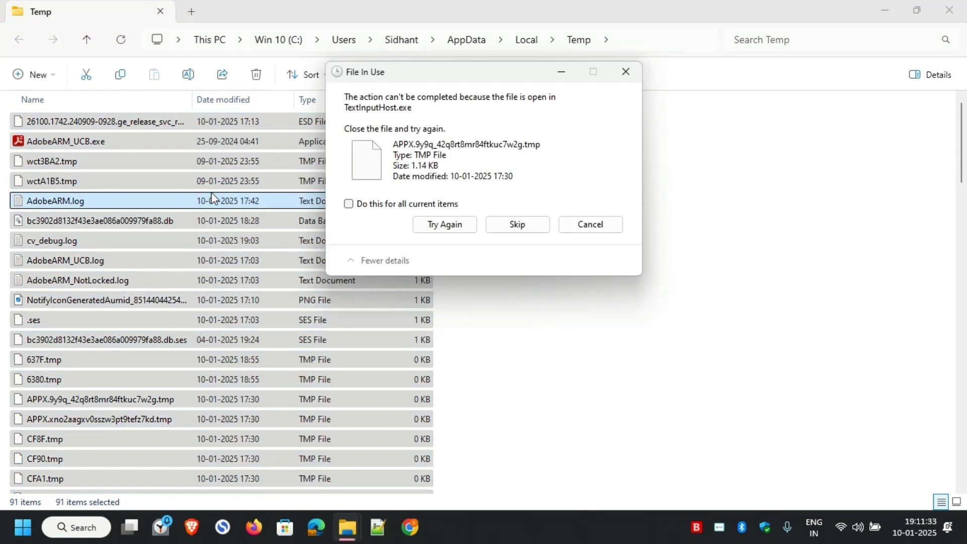
pyautogui.click(412, 202)
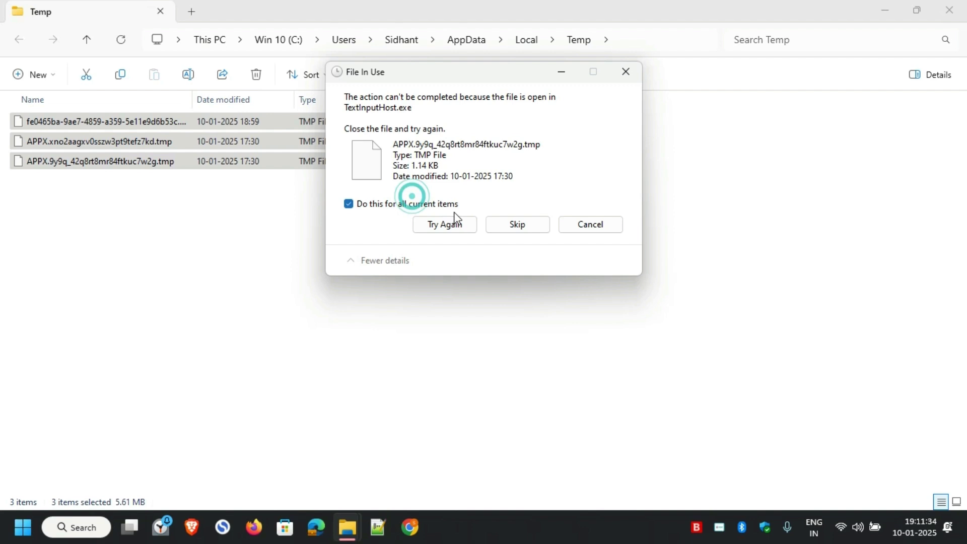
pyautogui.click(499, 223)
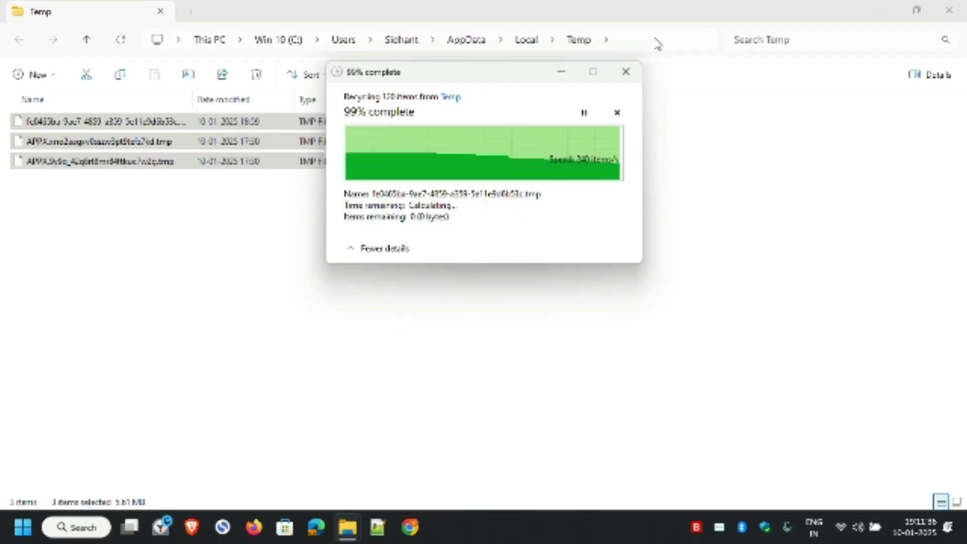
# Reopen %temp% from the address bar to check that only 3 files remain
pyautogui.click(653, 40)
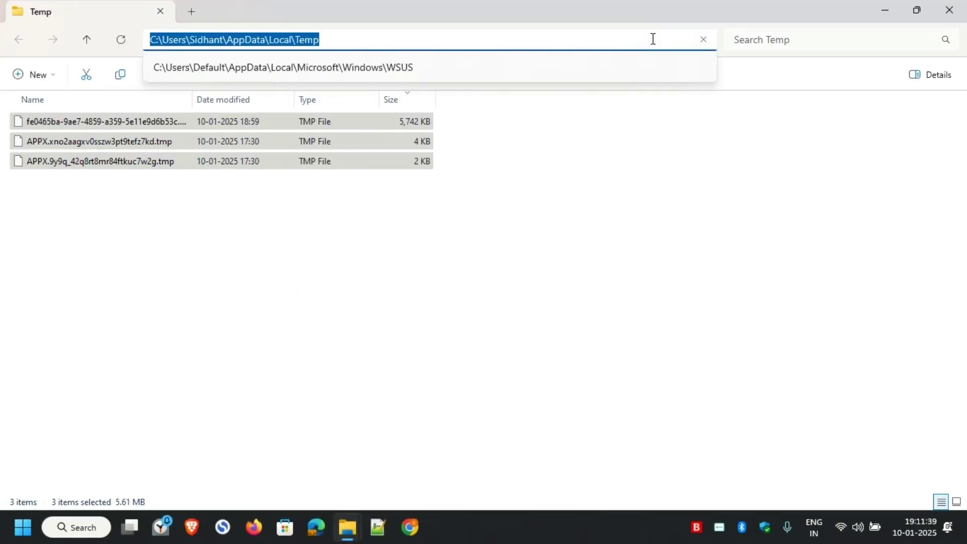
pyautogui.write('%temp%')
pyautogui.press('Return')
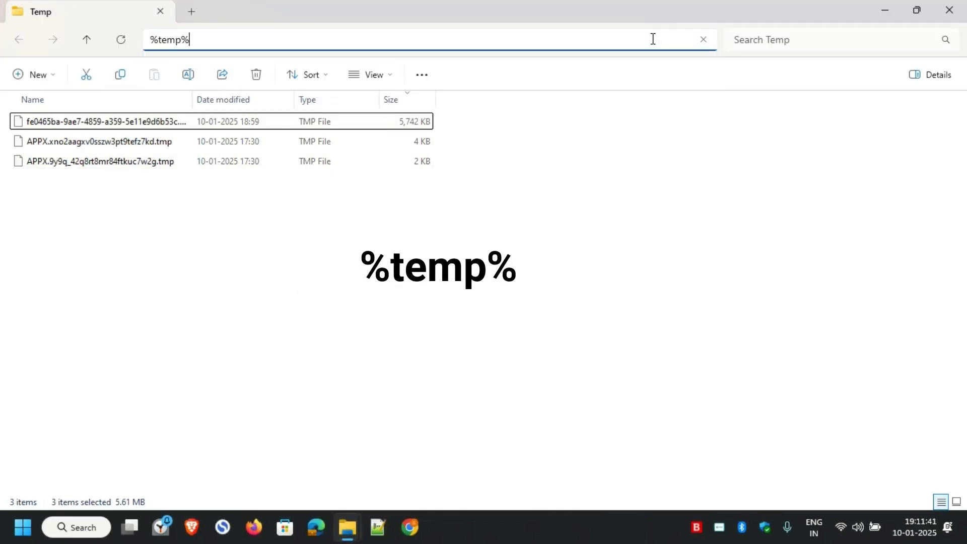
pyautogui.click(730, 315)
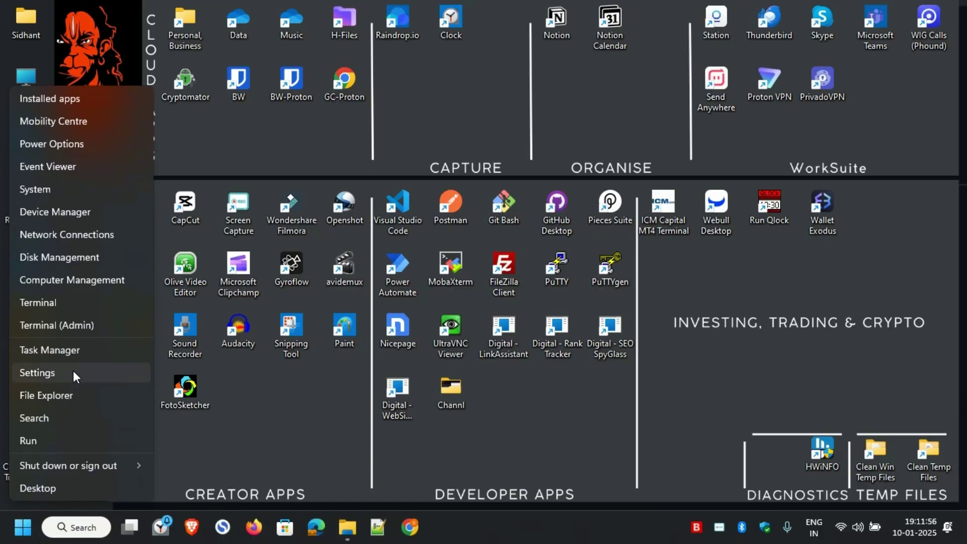
# Go to System > Storage > Temporary files for drive C
pyautogui.click(73, 371)
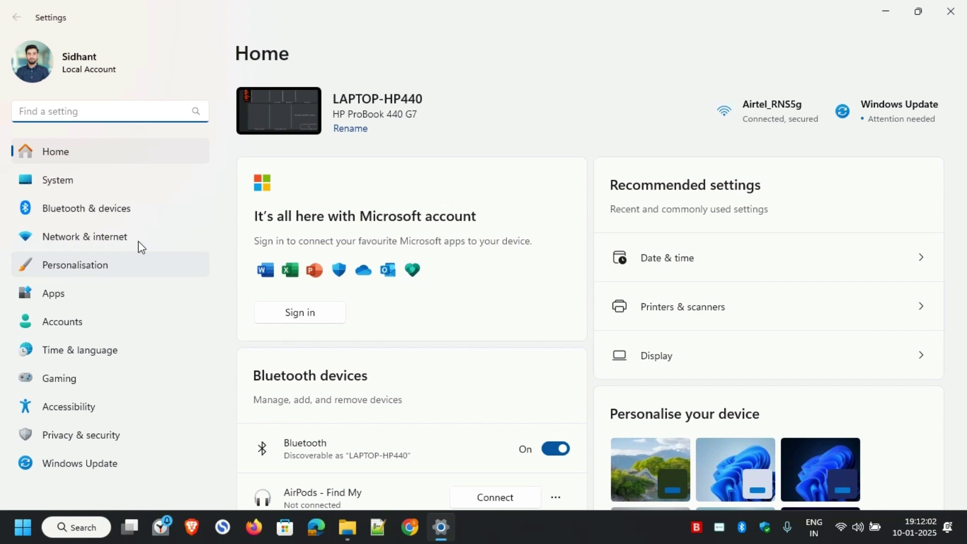
pyautogui.click(58, 180)
pyautogui.scroll(-4, 348, 327)
pyautogui.click(355, 272)
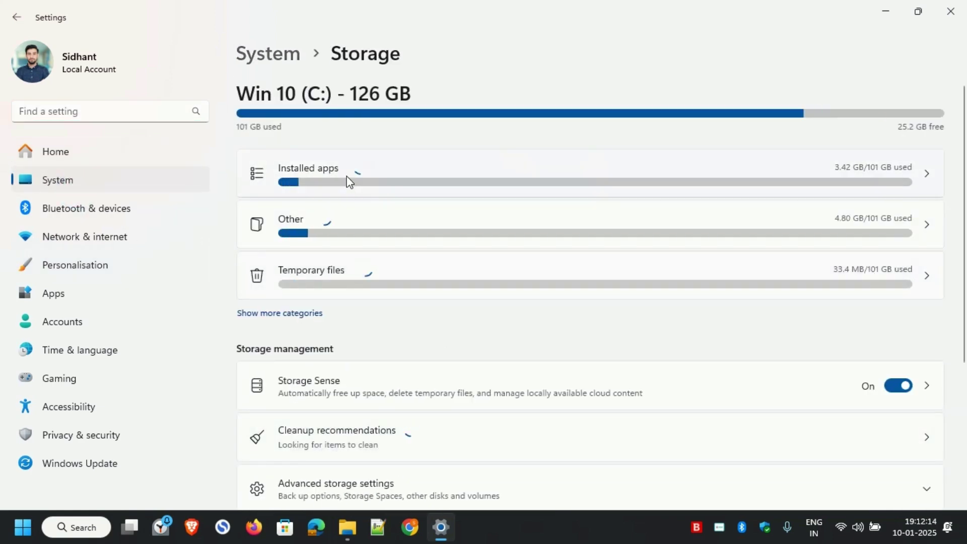
pyautogui.scroll(-4, 391, 289)
pyautogui.scroll(4, 406, 280)
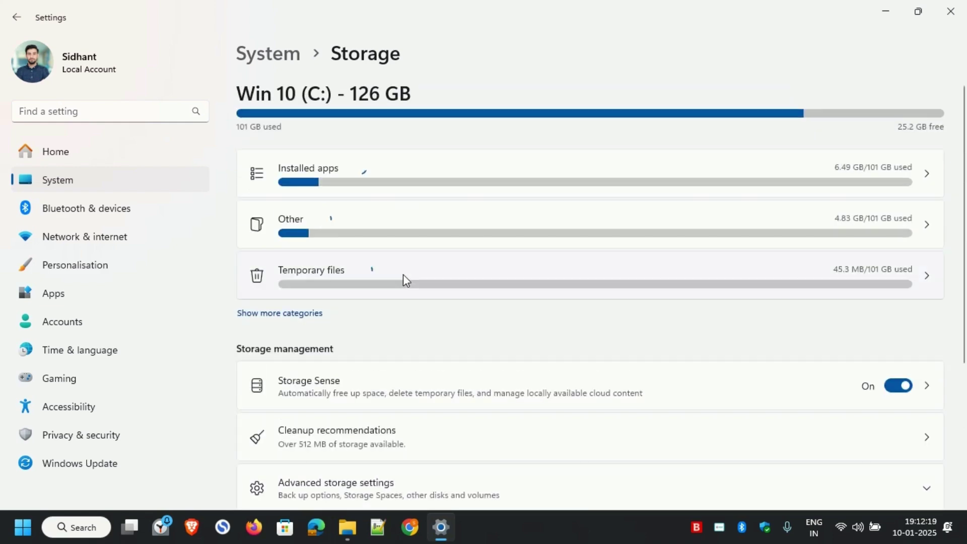
pyautogui.click(561, 295)
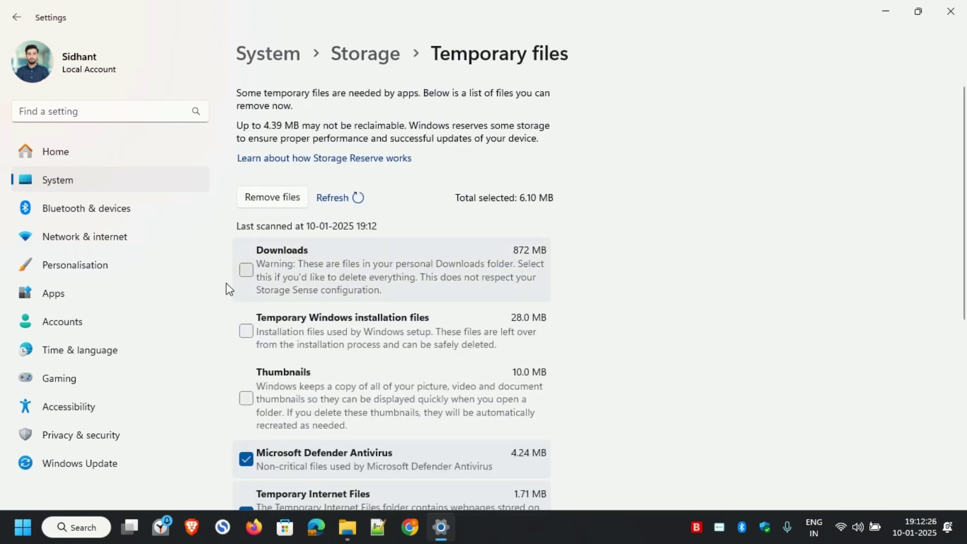
# Tick Temporary Windows installation files and Thumbnails, then remove the 44.1 MB of temporary files
pyautogui.click(246, 331)
pyautogui.scroll(-4, 330, 188)
pyautogui.click(330, 189)
pyautogui.scroll(-2, 318, 378)
pyautogui.scroll(6, 302, 252)
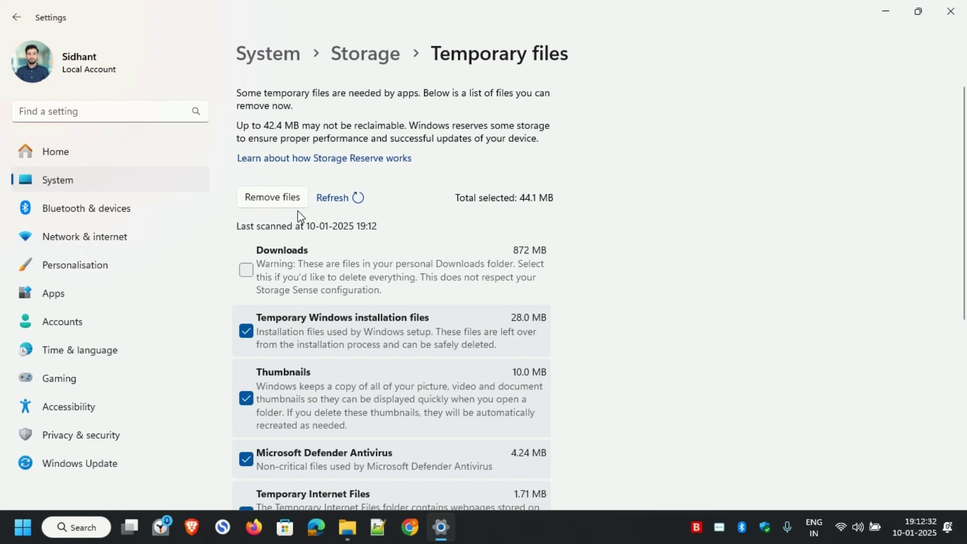
pyautogui.click(273, 197)
pyautogui.click(443, 298)
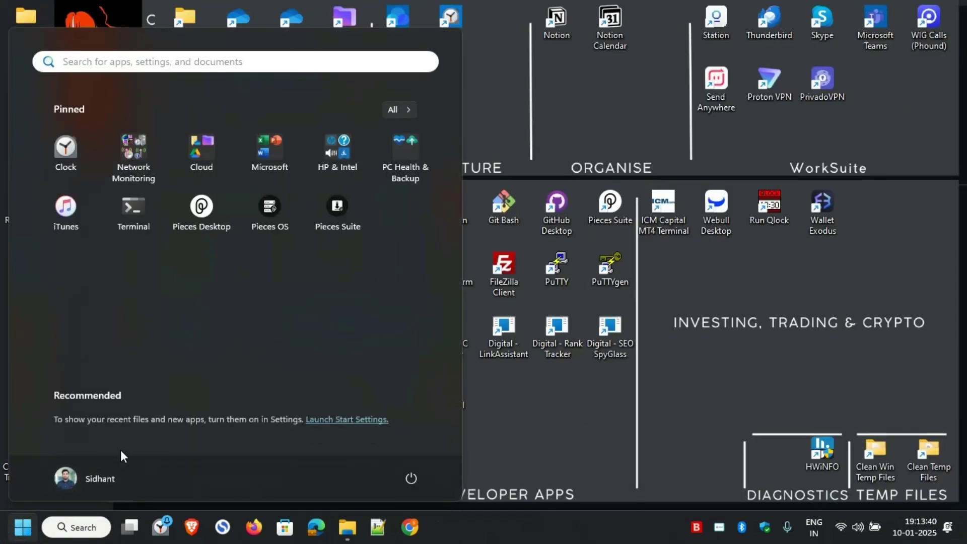
# Launch Disk Clean-up and rescan drive C including system files
pyautogui.write('disk')
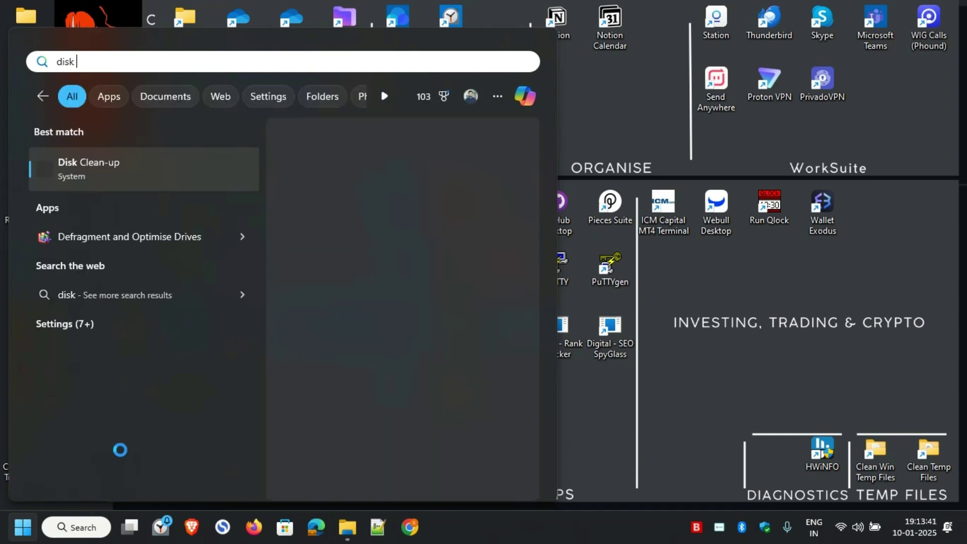
pyautogui.press('Return')
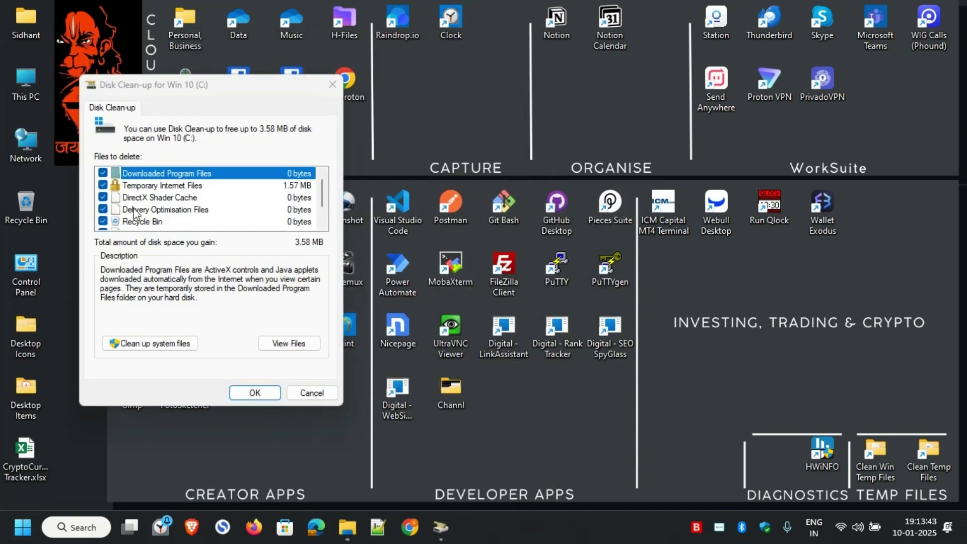
pyautogui.scroll(-2, 174, 222)
pyautogui.scroll(2, 173, 222)
pyautogui.scroll(-2, 234, 224)
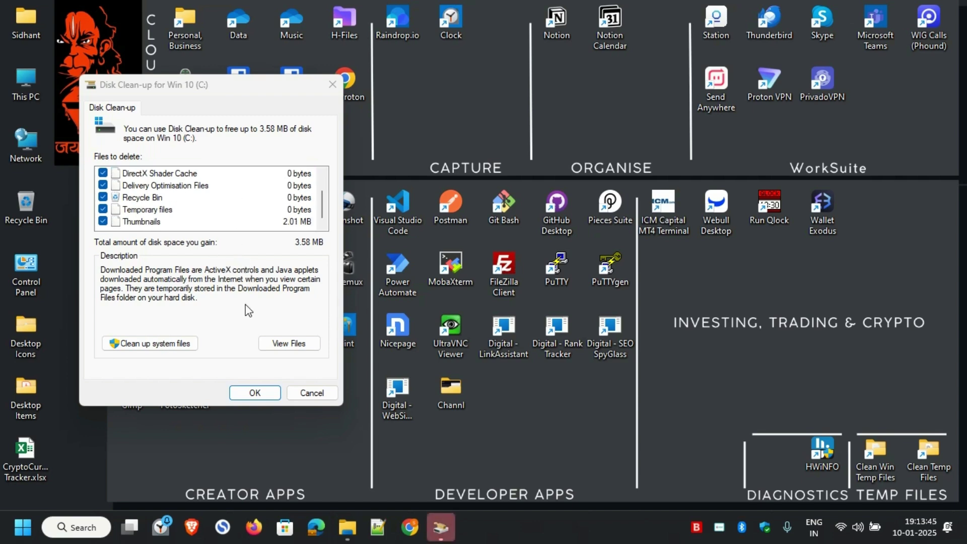
pyautogui.click(190, 342)
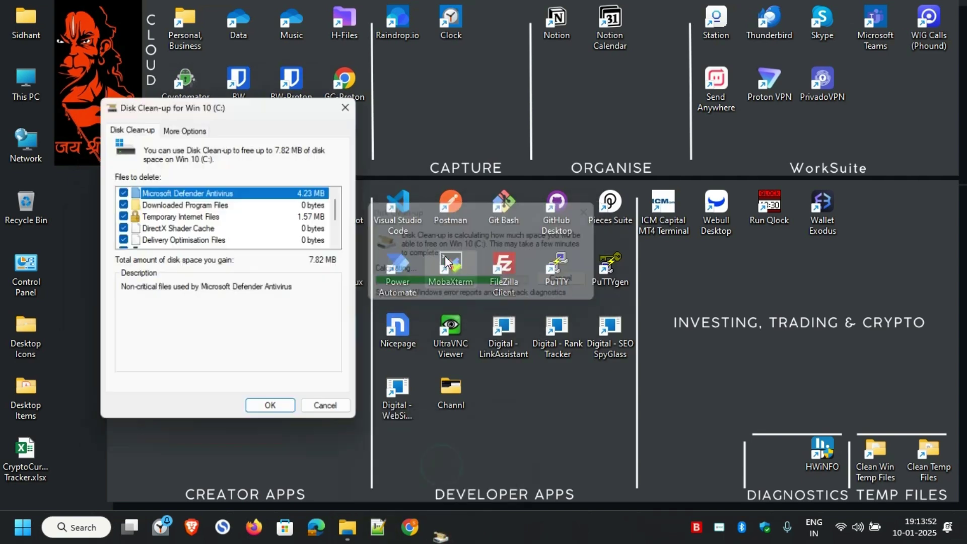
# Delete all but the newest restore point and permanently delete the checked file categories
pyautogui.click(188, 127)
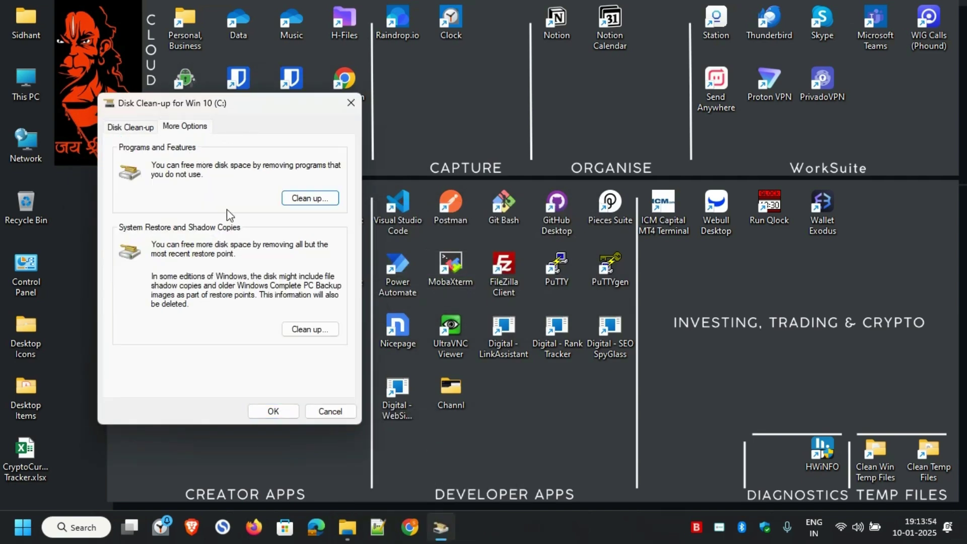
pyautogui.click(331, 333)
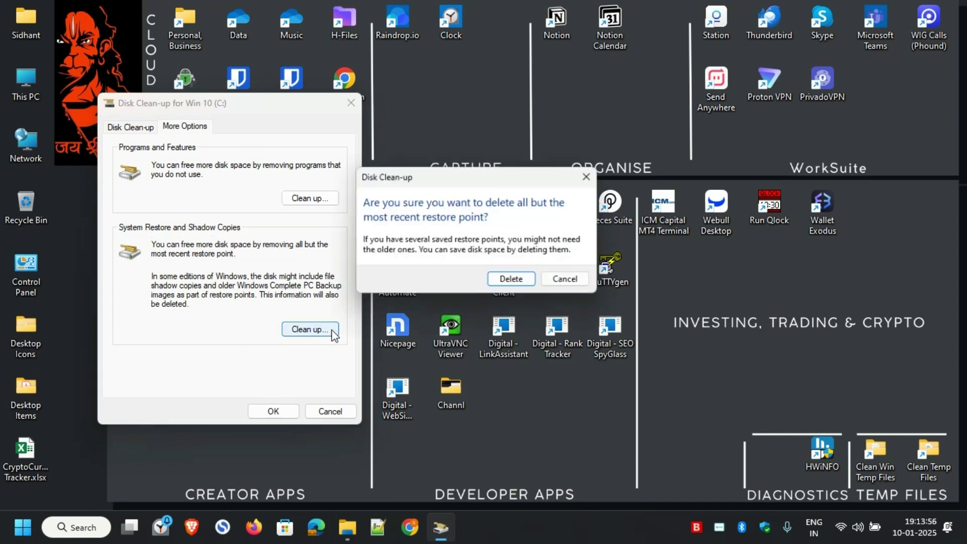
pyautogui.click(520, 283)
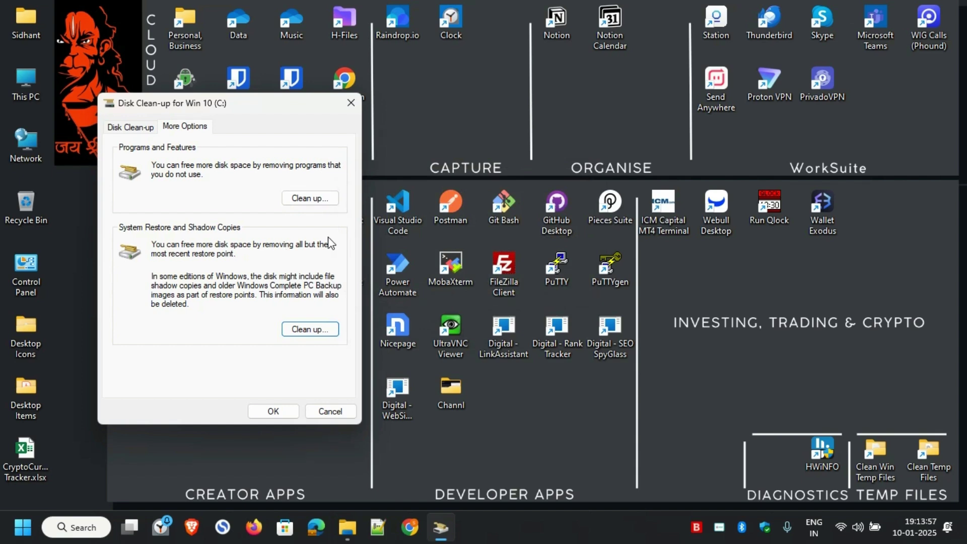
pyautogui.click(133, 129)
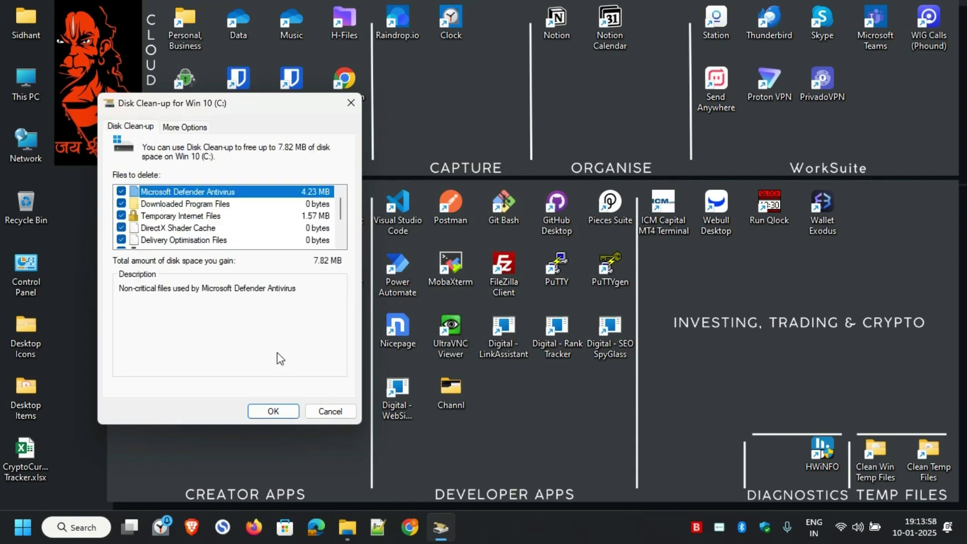
pyautogui.click(279, 411)
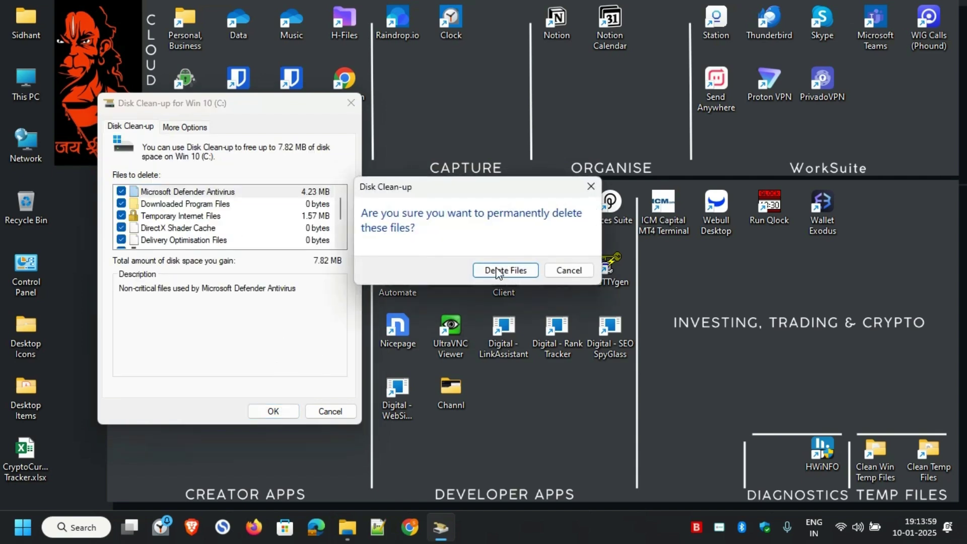
pyautogui.click(498, 271)
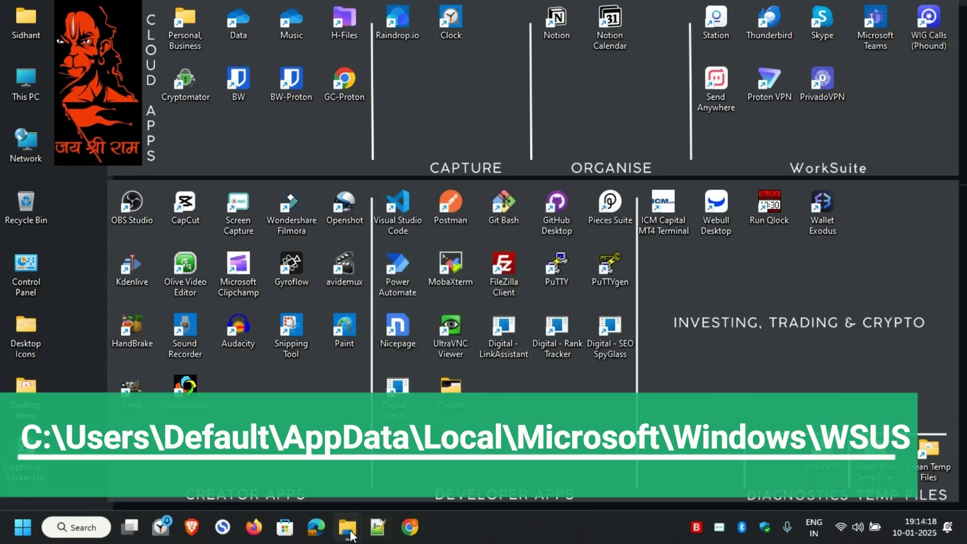
# Delete SetupConfig.ini from the WSUS folder, granting administrator permission
pyautogui.moveTo(348, 529)
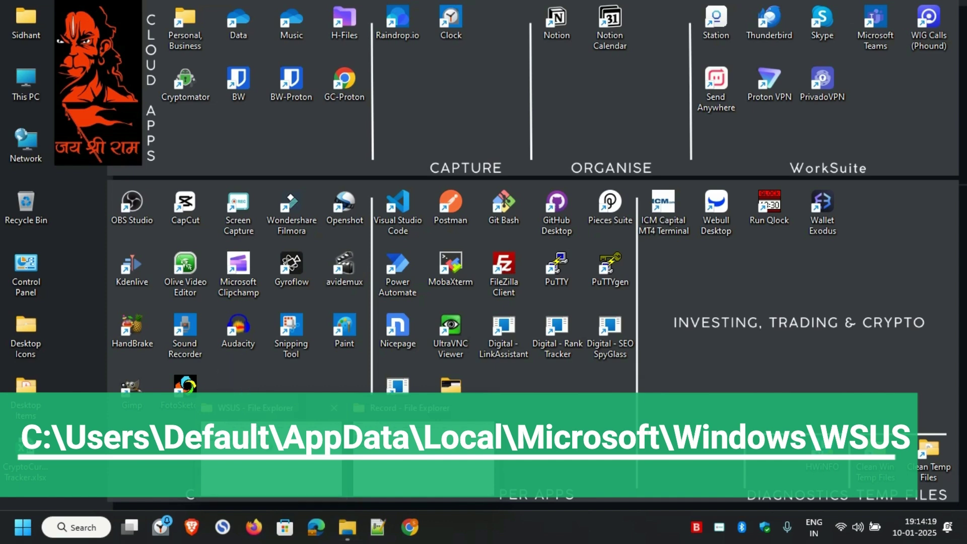
pyautogui.click(272, 444)
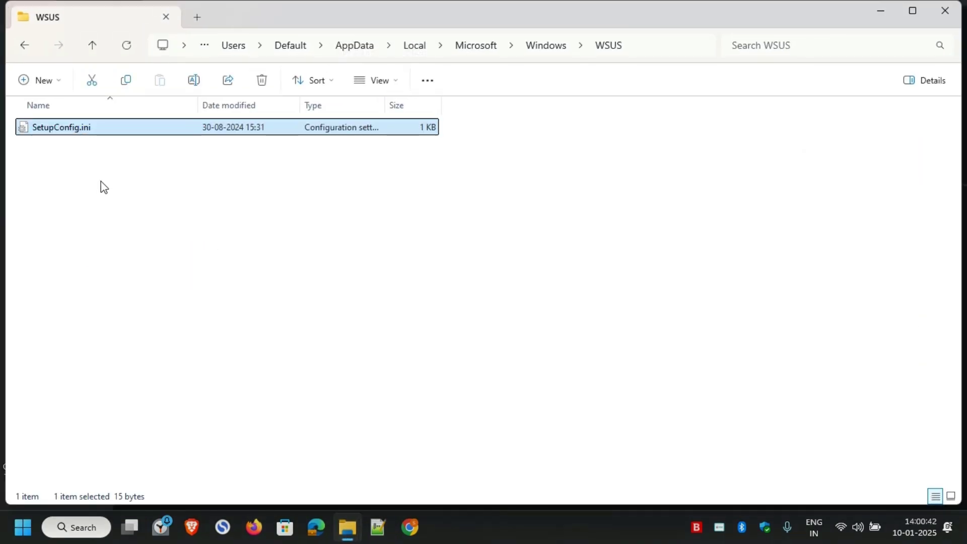
pyautogui.press('Delete')
pyautogui.click(248, 166)
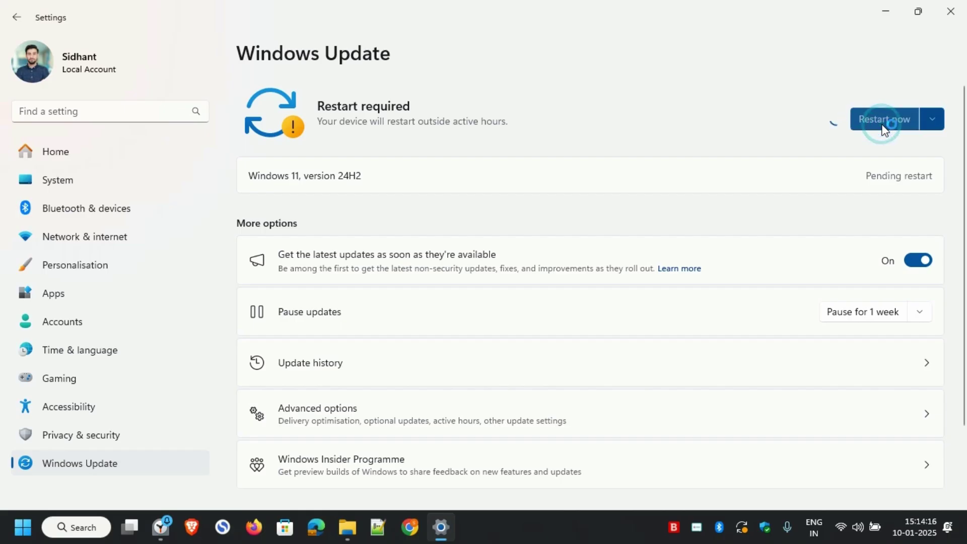
# Press Restart now in Windows Update so Windows 11, version 24H2 resumes downloading
pyautogui.click(882, 127)
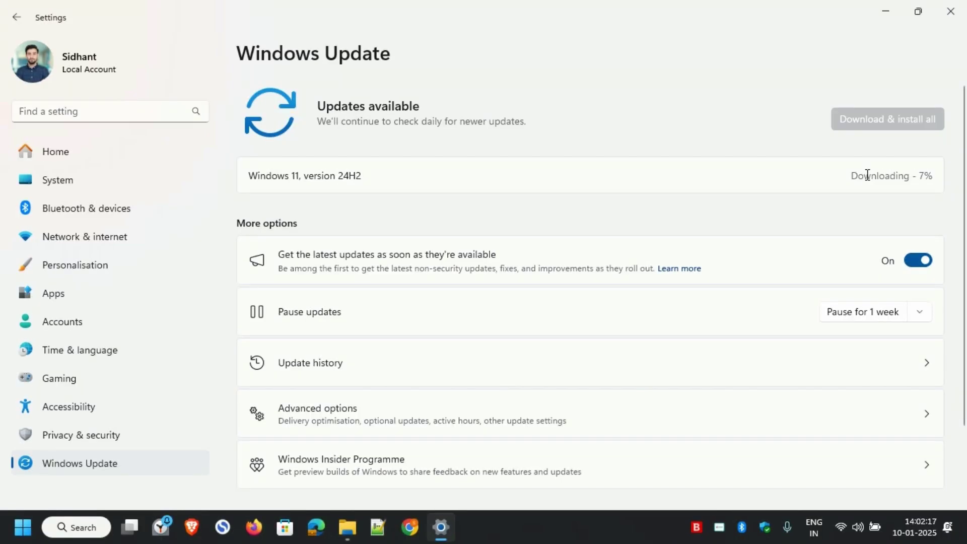